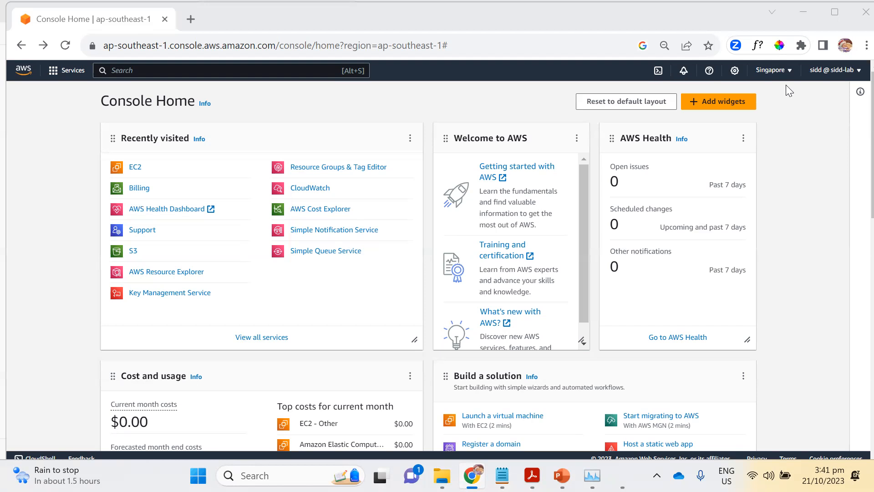
Start launching a new EC2 instance in the Asia Pacific (Singapore) region.
left_click(790, 72)
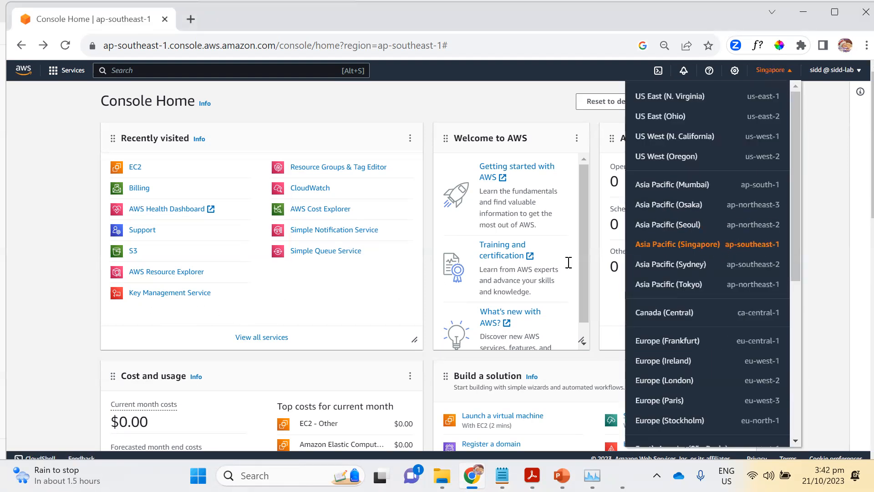
left_click(828, 163)
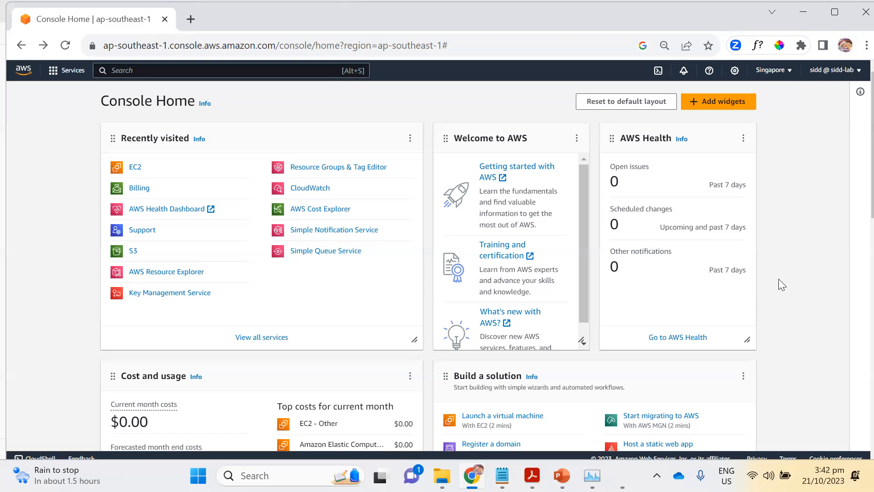
left_click(139, 172)
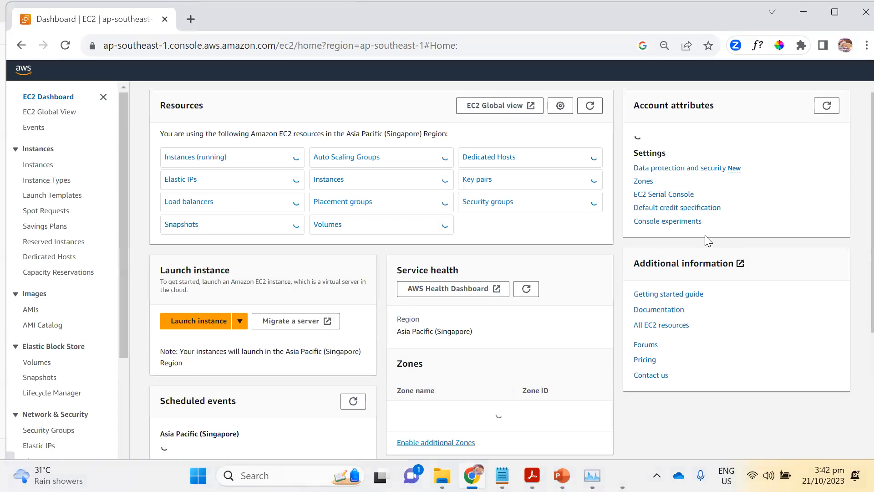
left_click(199, 321)
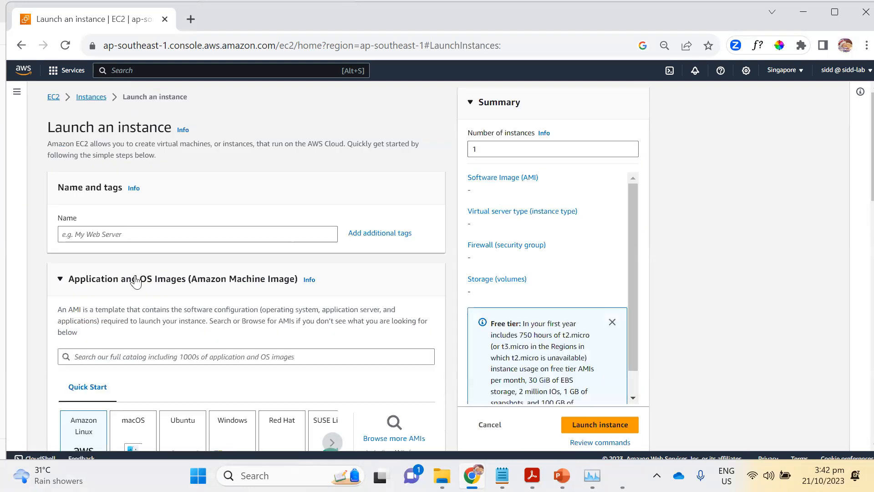
Name the new instance ec2testserver.
left_click(160, 235)
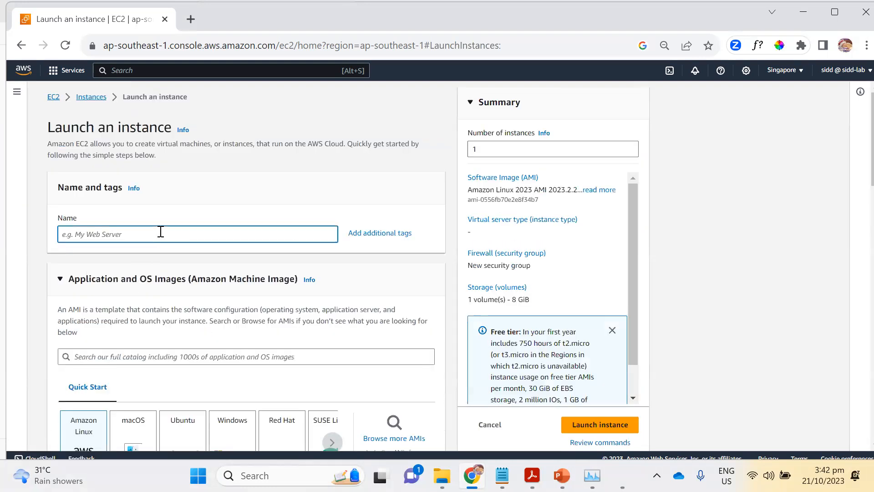
type("ece")
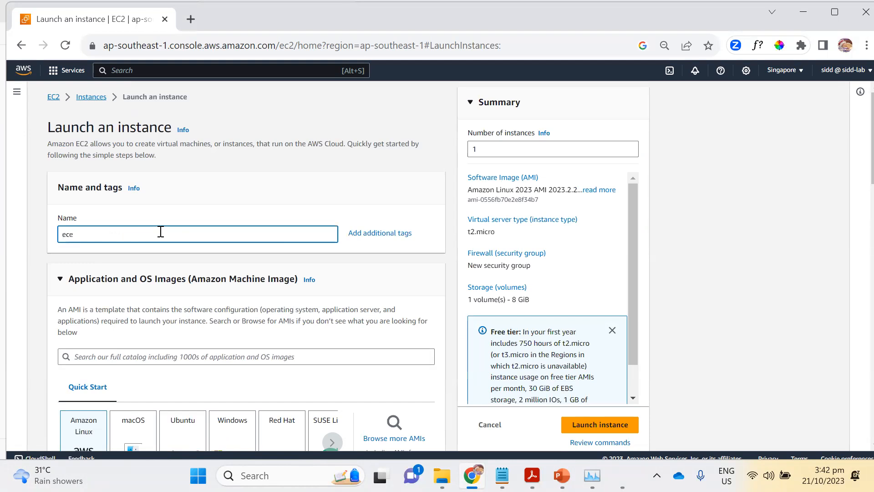
type("t")
key("BackSpace")
type("2testserver")
Choose the existing sg-kp key pair for logging in to the instance.
scroll(170, 248, "down", 3)
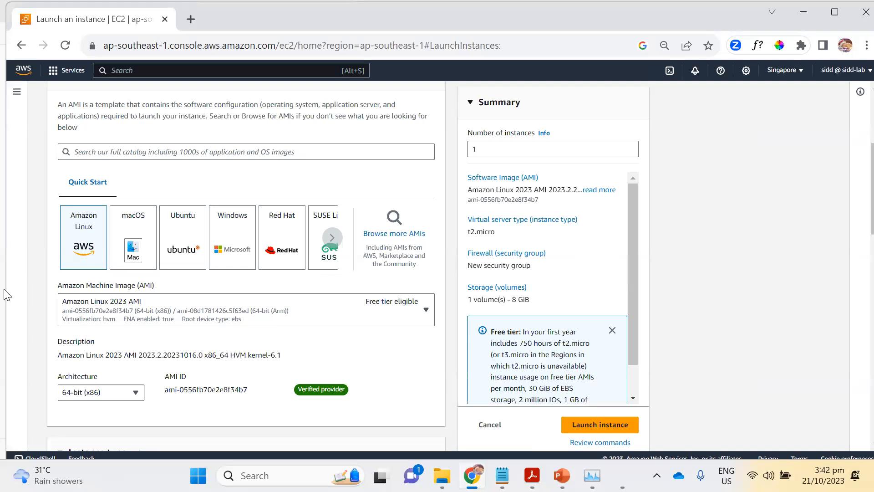
scroll(45, 273, "down", 2)
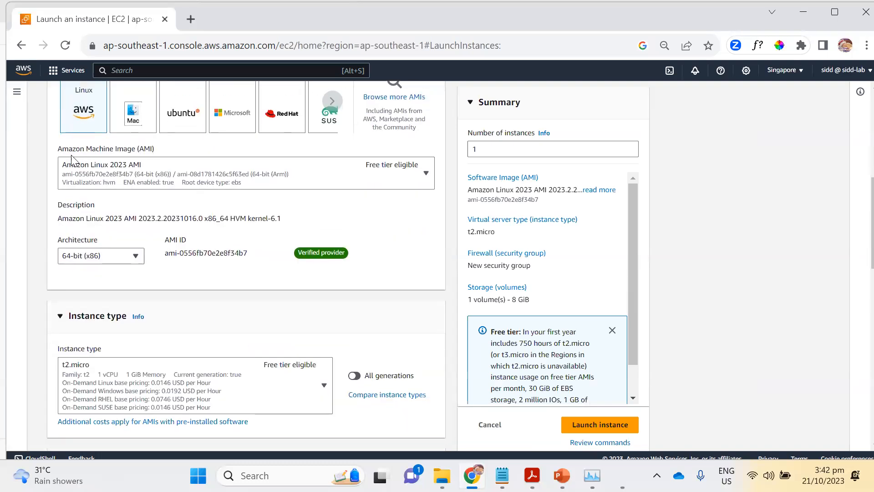
scroll(75, 178, "up", 1)
scroll(124, 276, "down", 3)
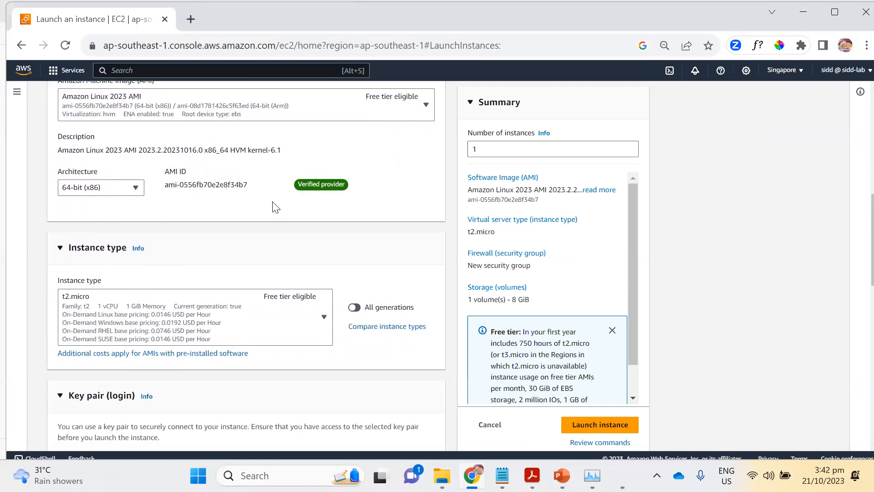
scroll(176, 260, "down", 1)
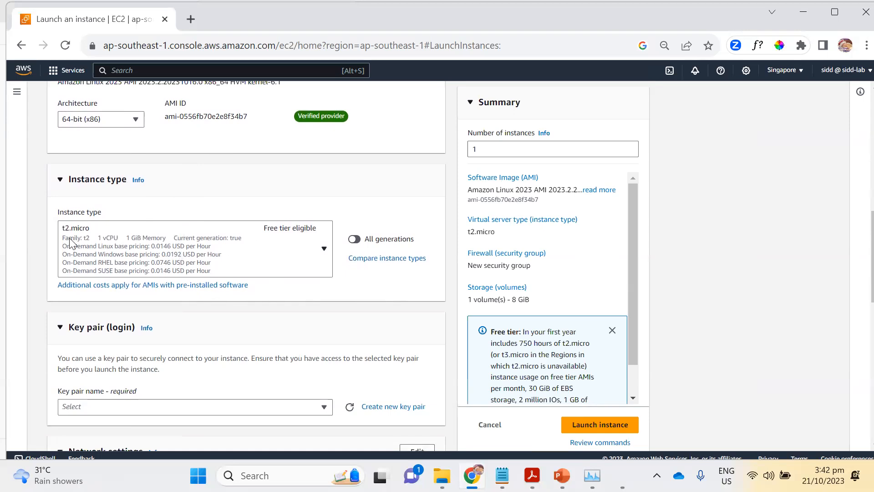
scroll(178, 279, "down", 3)
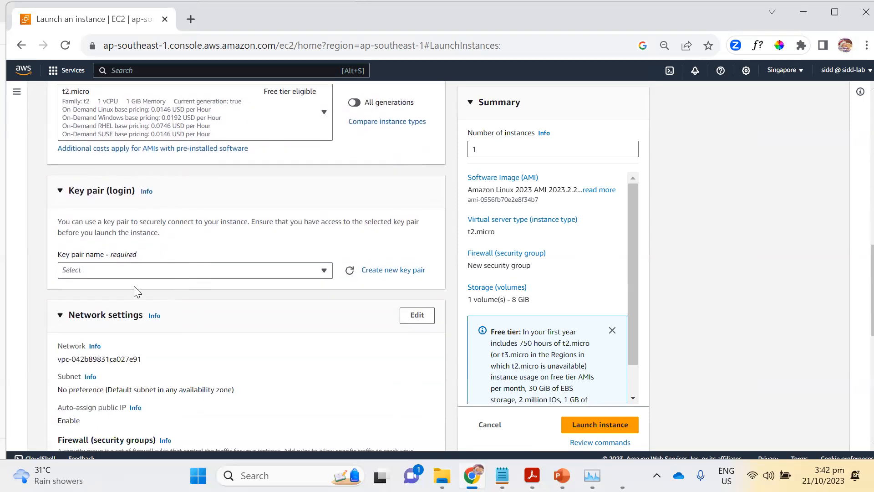
left_click(309, 272)
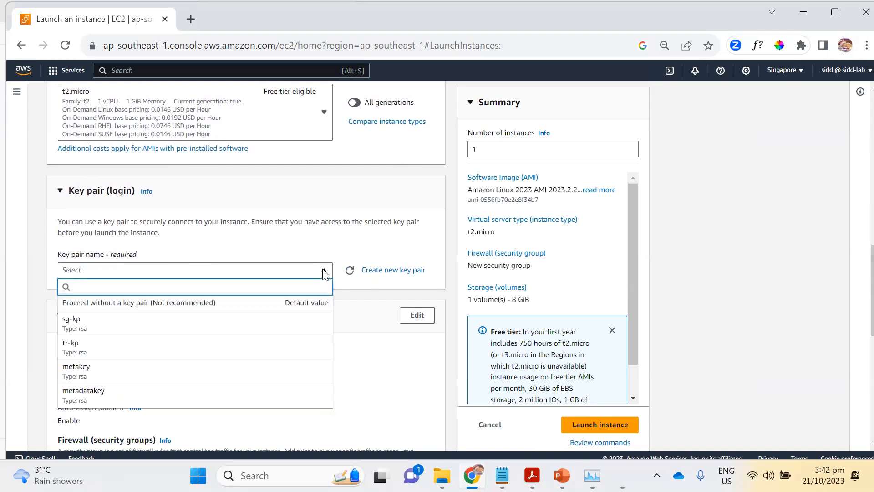
left_click(164, 326)
Assign the existing WebAccess security group to the instance instead of creating a new one.
scroll(256, 286, "down", 6)
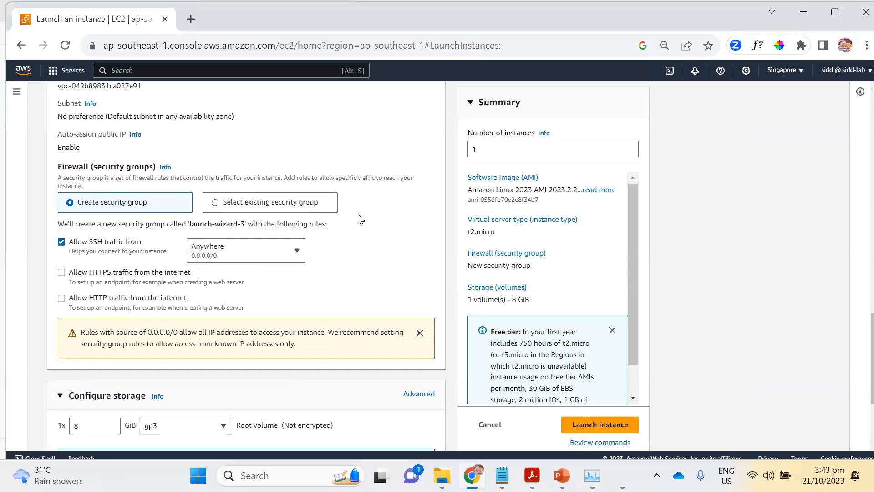
left_click(218, 205)
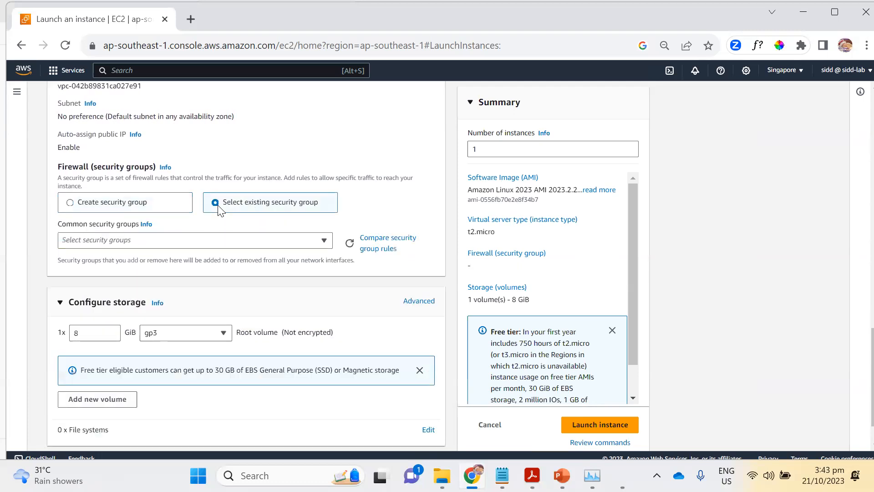
left_click(142, 241)
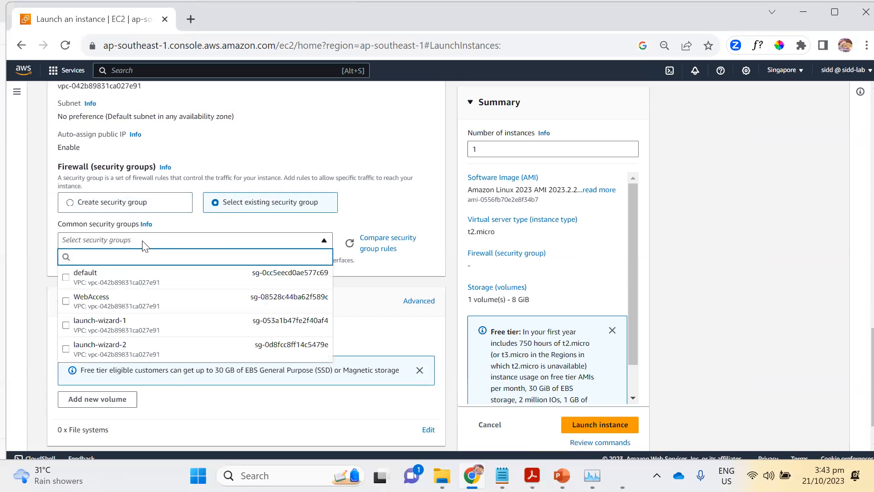
left_click(72, 302)
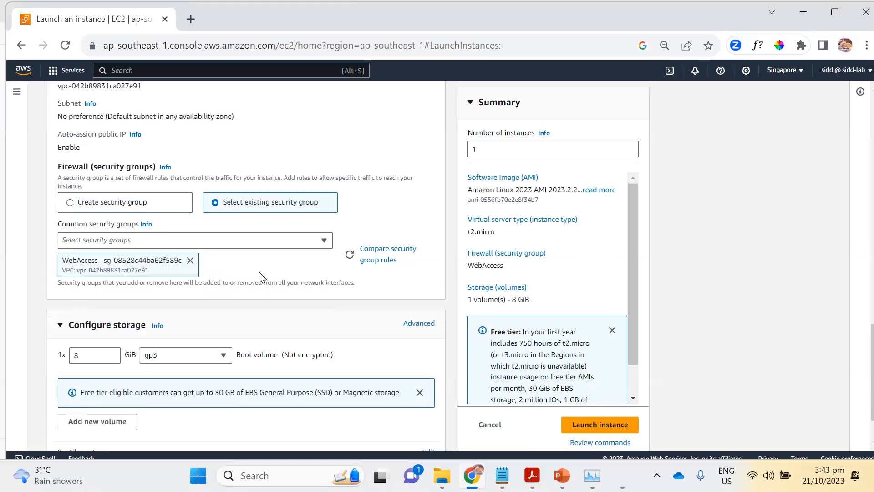
Copy the selected httpd installation bash script from the json file in Notepad into the instance's user data under Advanced details.
scroll(259, 280, "down", 2)
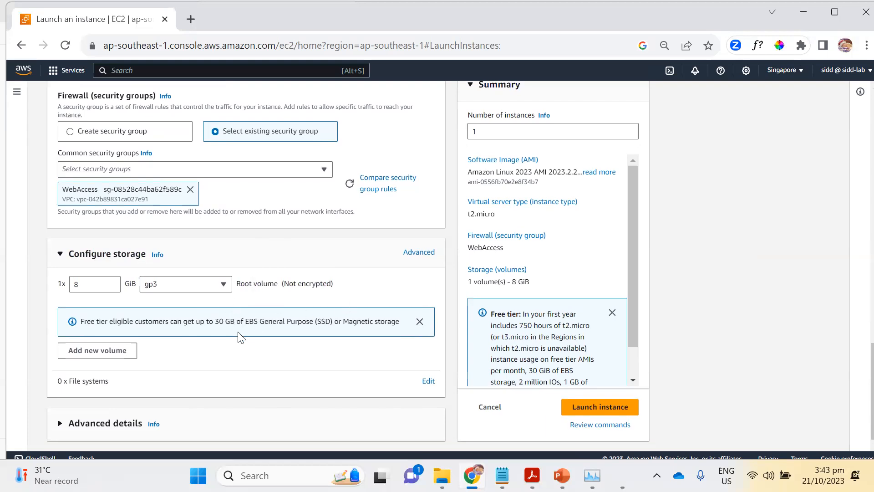
left_click(61, 425)
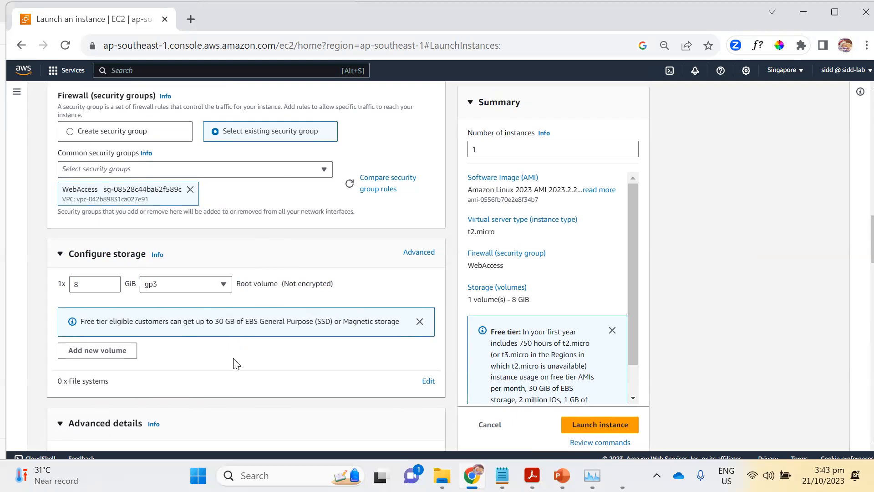
scroll(236, 363, "down", 20)
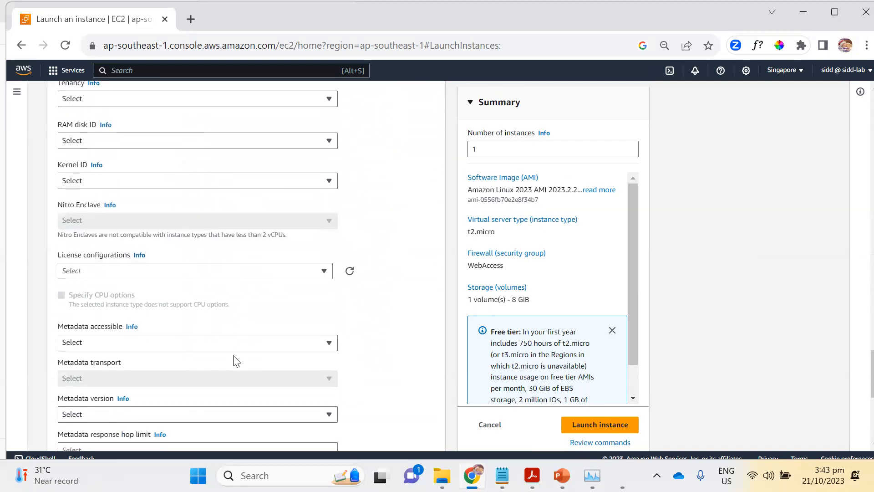
scroll(236, 363, "down", 7)
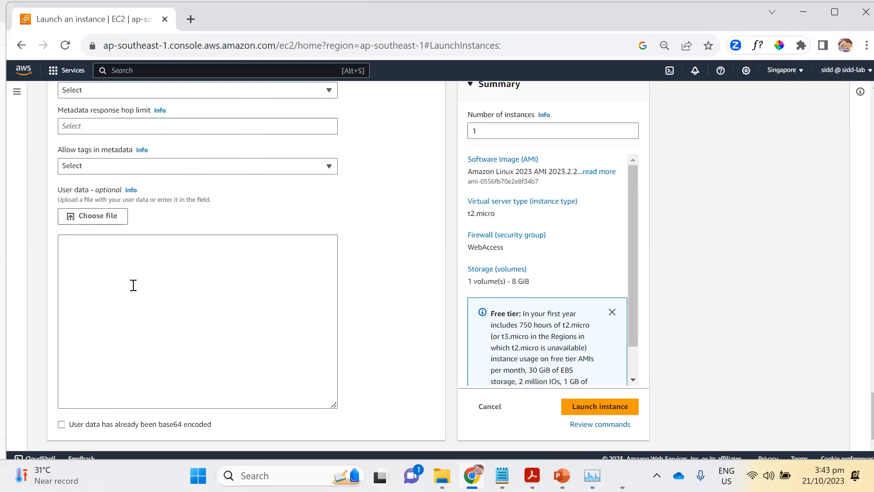
left_click(142, 271)
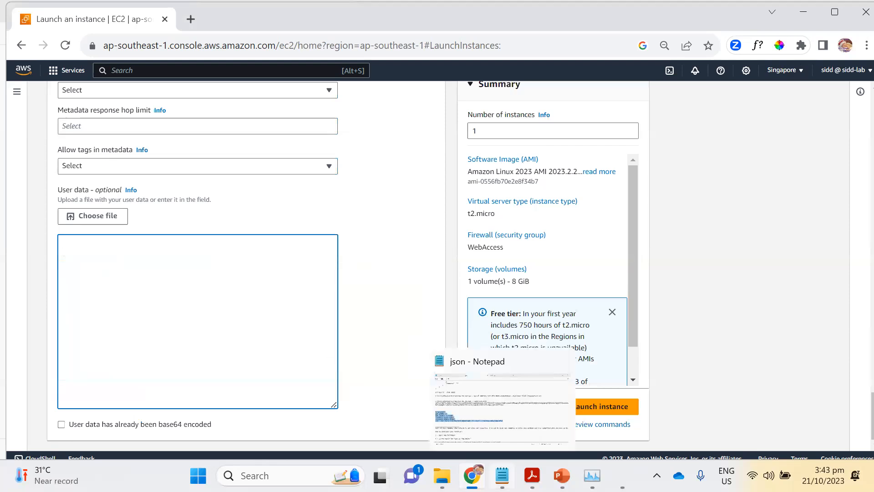
left_click(502, 475)
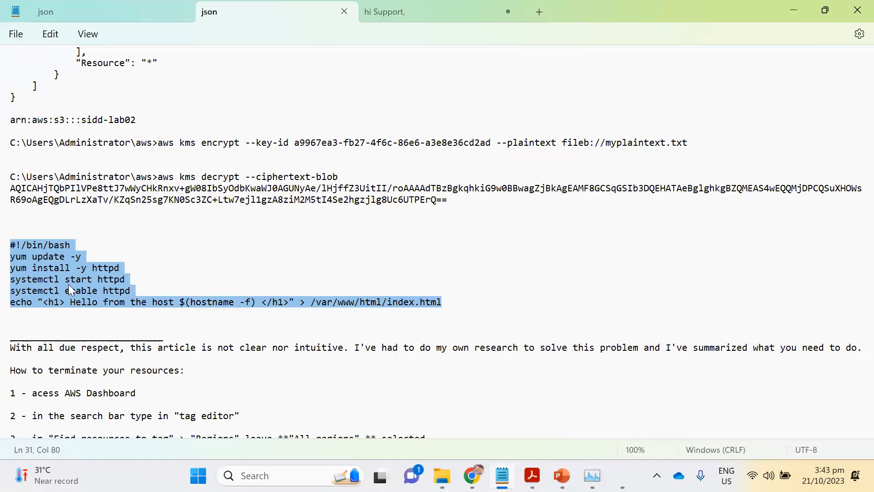
right_click(69, 284)
left_click(132, 75)
key("alt+Tab")
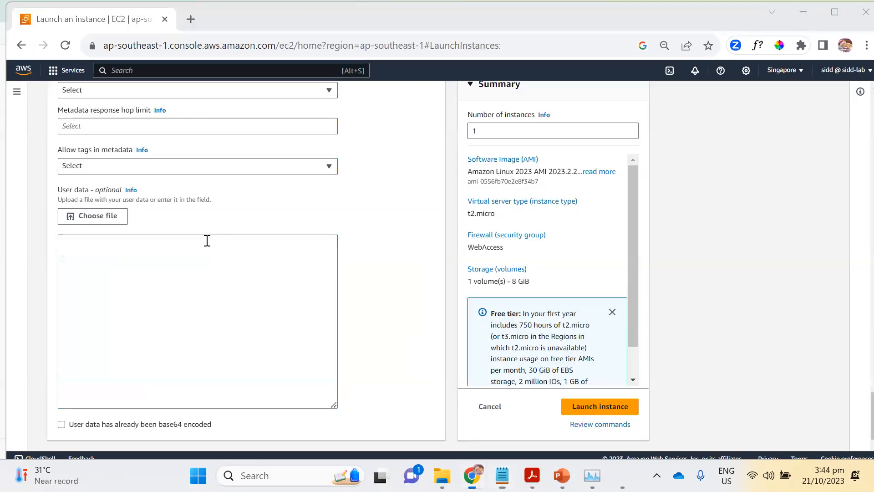
key("ctrl+v")
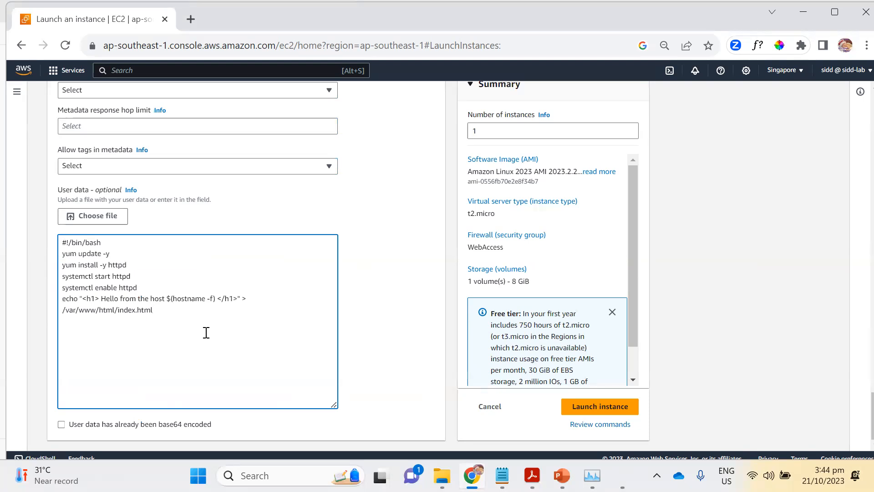
Review the launch configuration, including the machine image, key pair, network settings and storage.
scroll(234, 298, "up", 5)
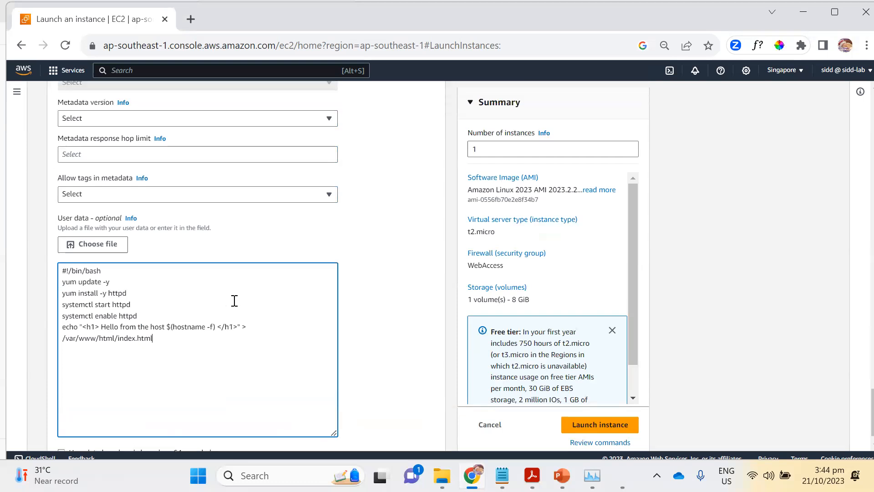
scroll(234, 301, "up", 12)
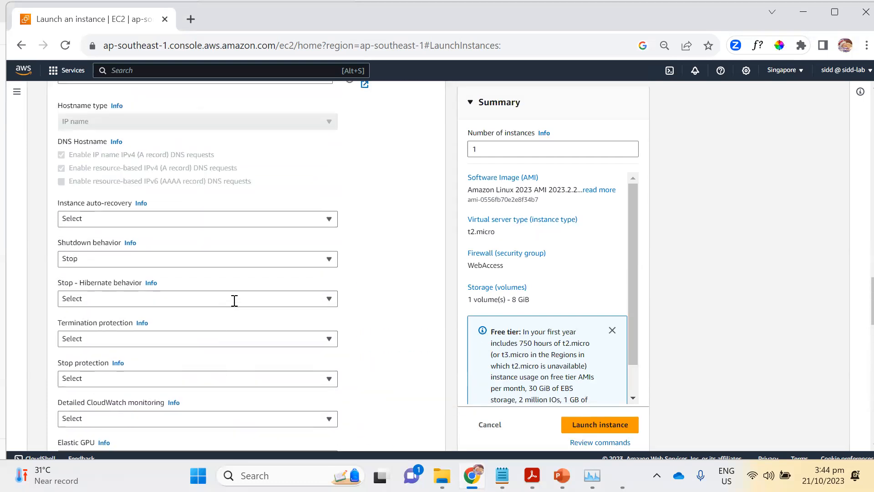
scroll(234, 301, "up", 15)
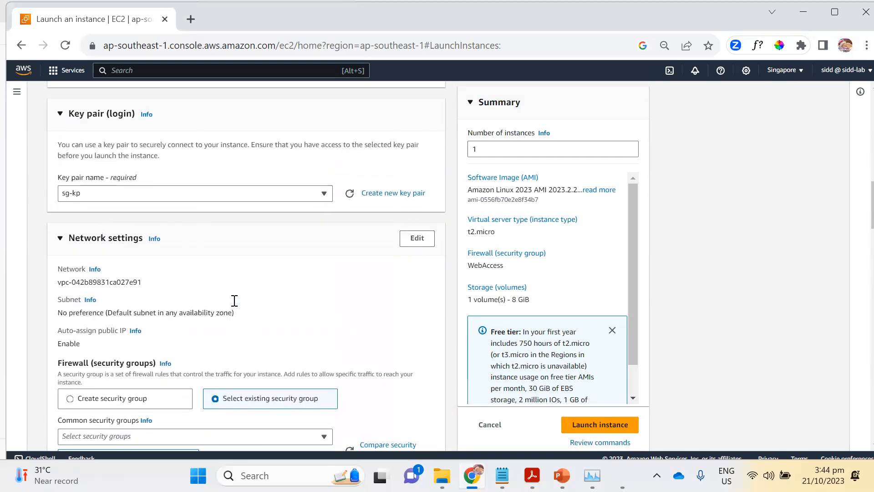
scroll(234, 300, "up", 5)
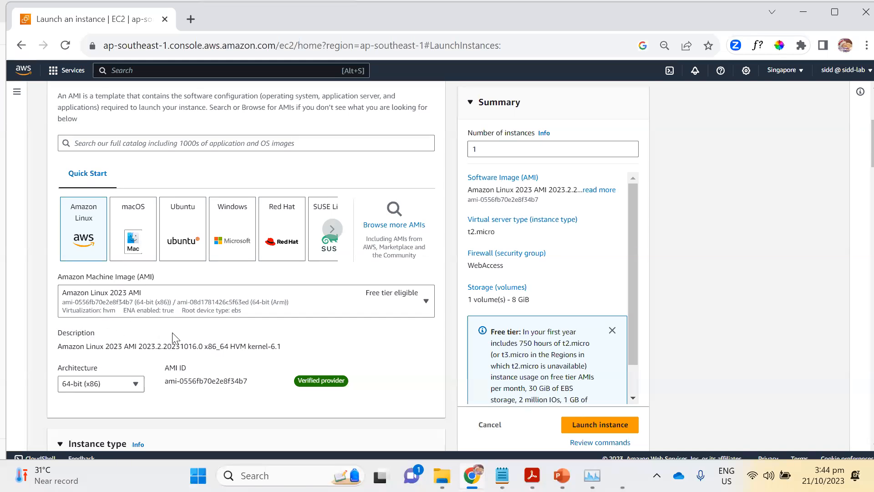
scroll(125, 345, "down", 5)
scroll(126, 343, "down", 20)
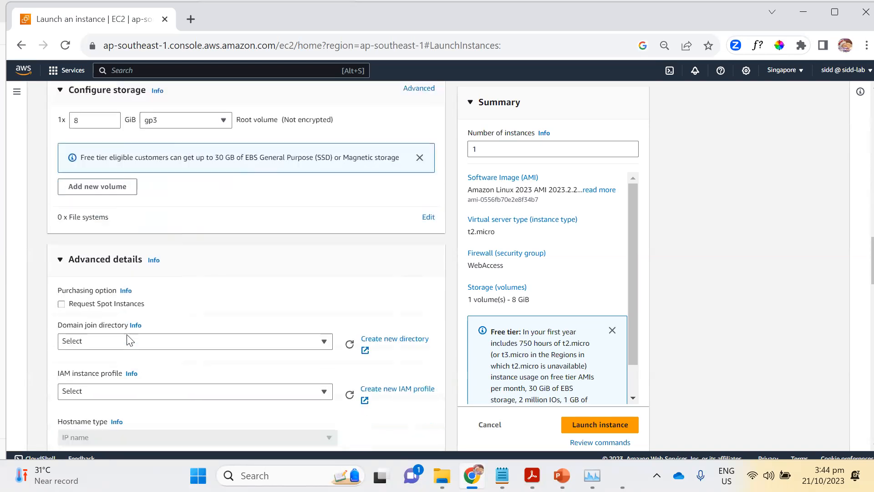
Examine the user data script's lines that install, start and enable httpd and write the index.html page.
scroll(128, 339, "down", 15)
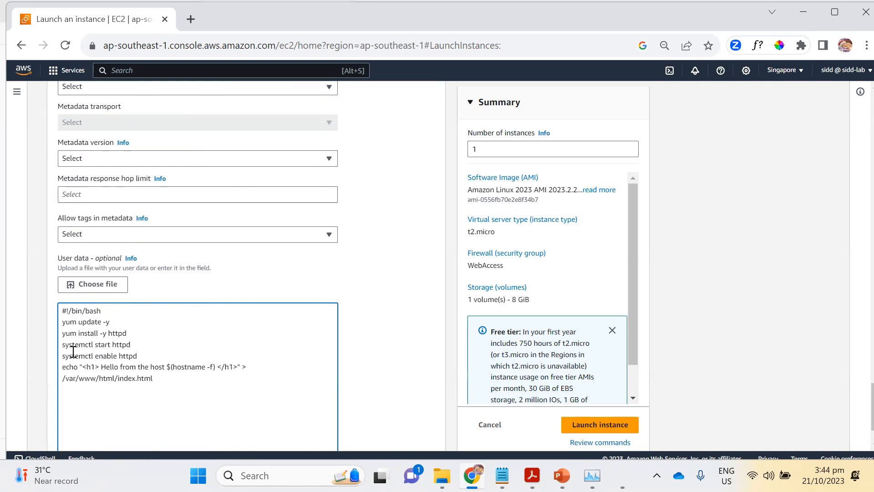
double_click(115, 334)
left_click(120, 345)
double_click(121, 345)
left_click(106, 356)
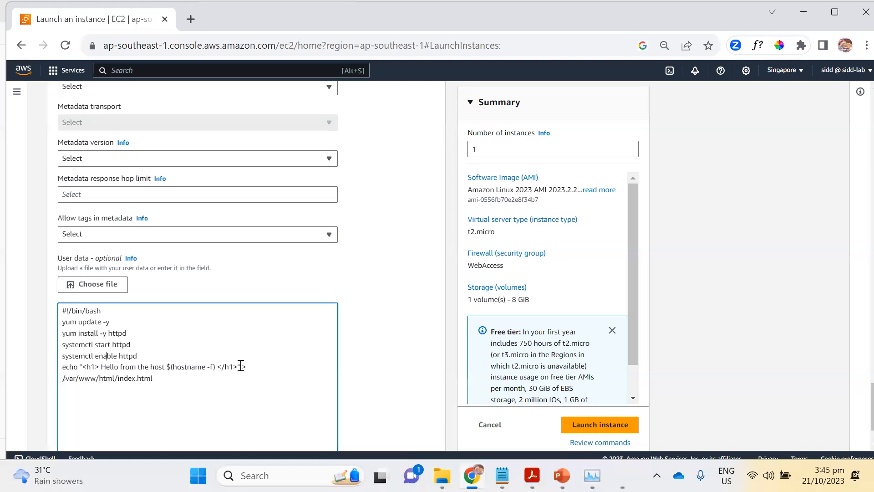
scroll(240, 367, "up", 1)
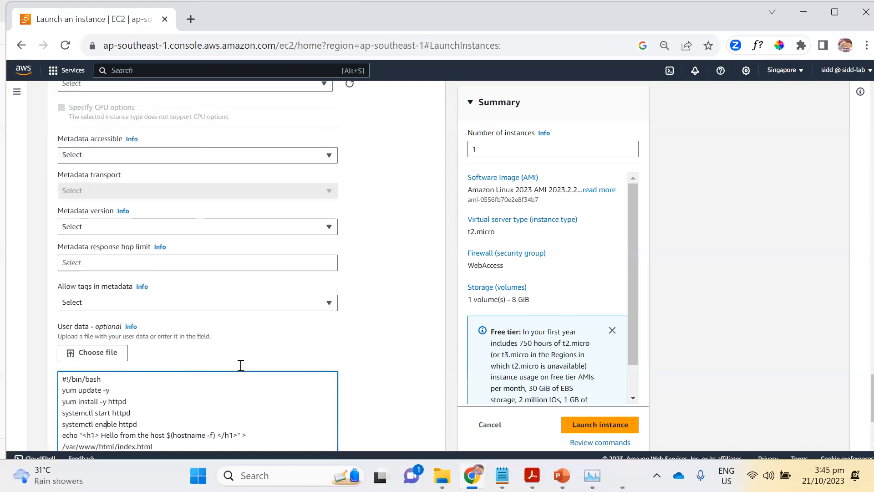
scroll(239, 365, "down", 2)
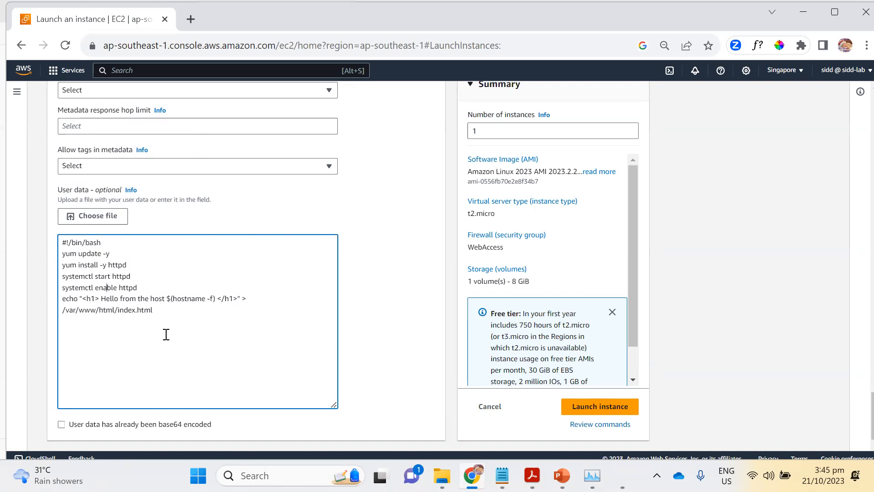
scroll(194, 327, "up", 1)
scroll(194, 327, "up", 10)
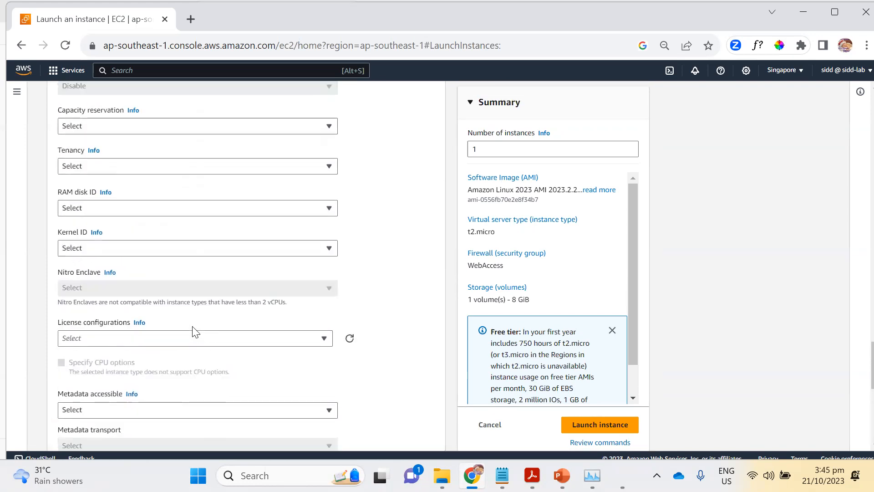
scroll(194, 331, "up", 10)
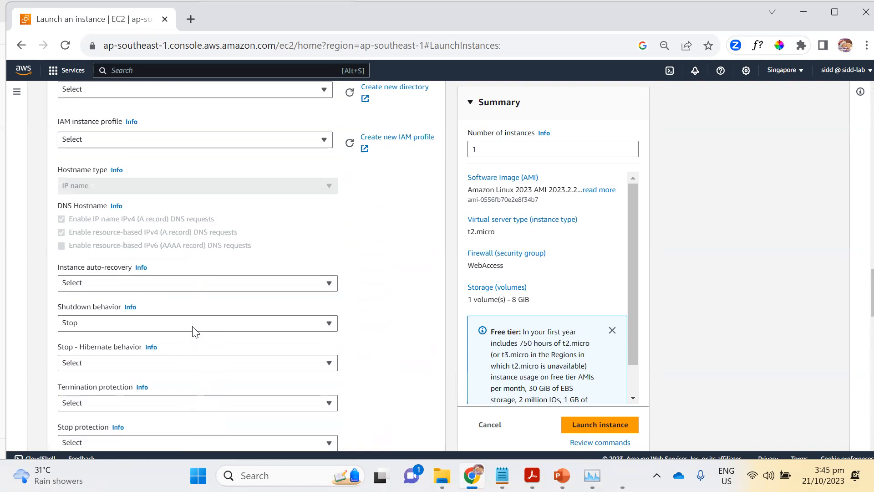
Check the network settings, storage and user data script, and launch the instance.
scroll(193, 331, "up", 6)
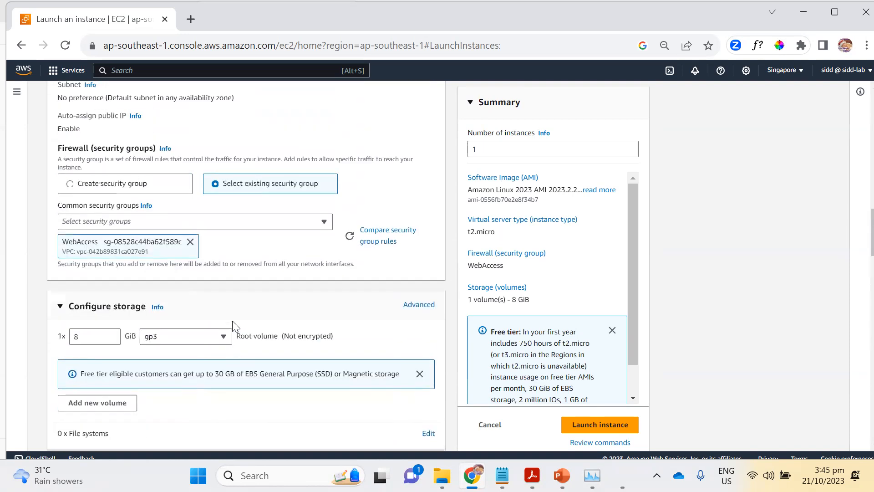
scroll(233, 327, "up", 2)
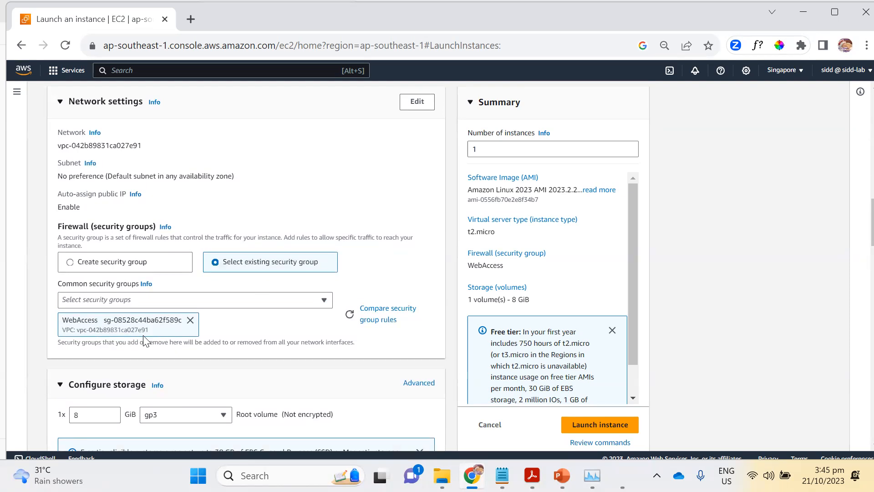
scroll(139, 340, "down", 15)
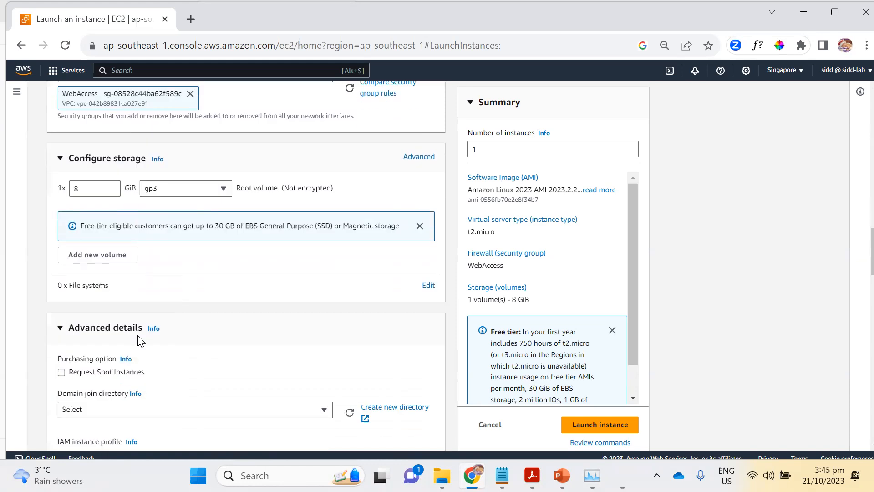
scroll(139, 341, "down", 15)
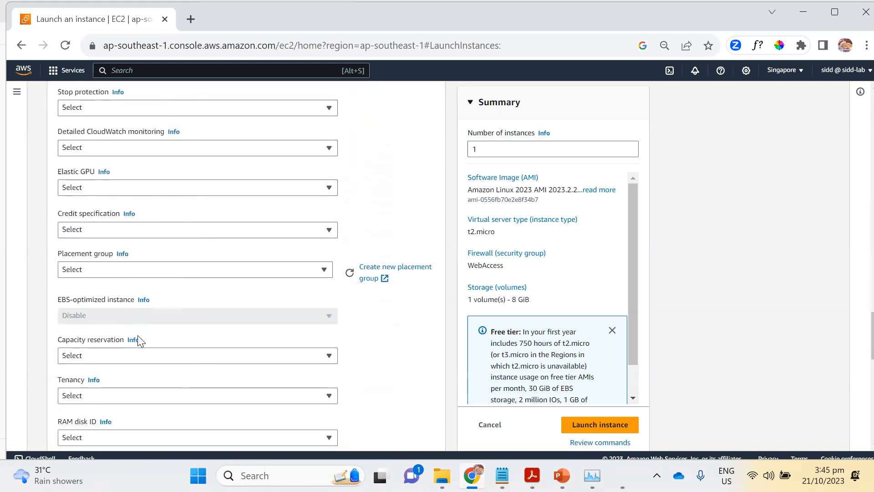
scroll(139, 341, "down", 5)
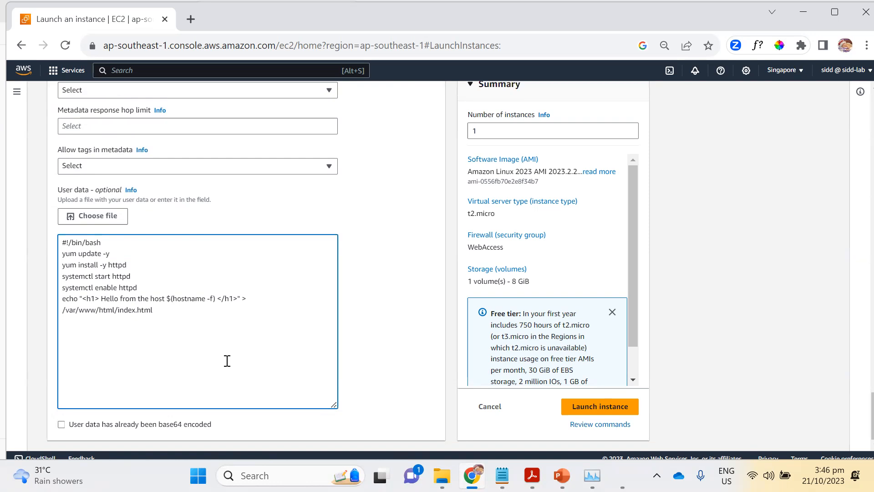
scroll(228, 361, "up", 5)
left_click(626, 430)
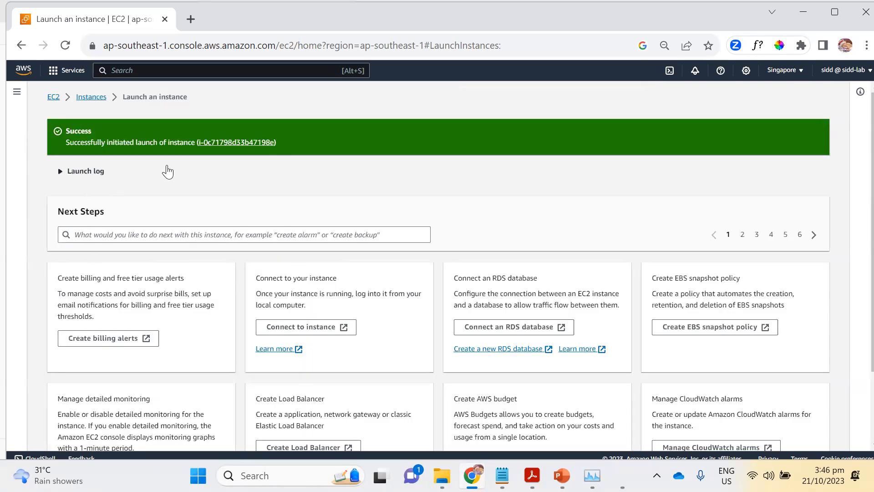
Open the Instances list, select ec2testserver and refresh the list to check its instance state.
left_click(92, 97)
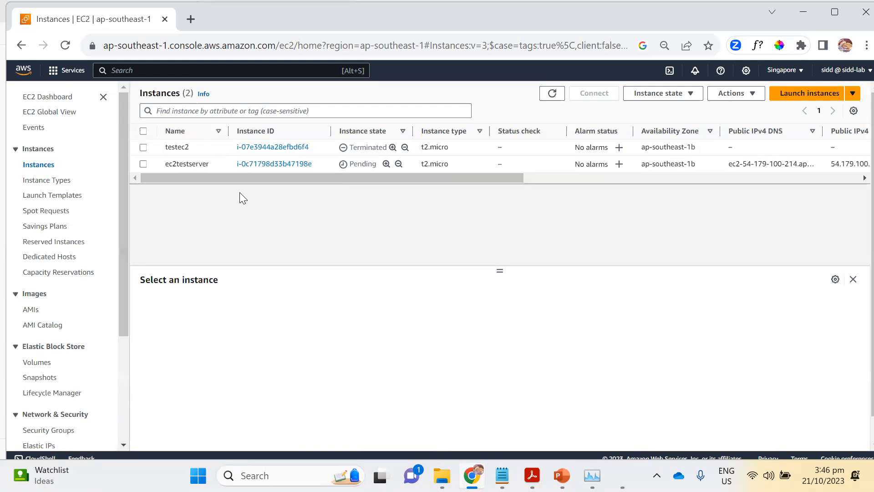
left_click_drag(508, 180, 448, 194)
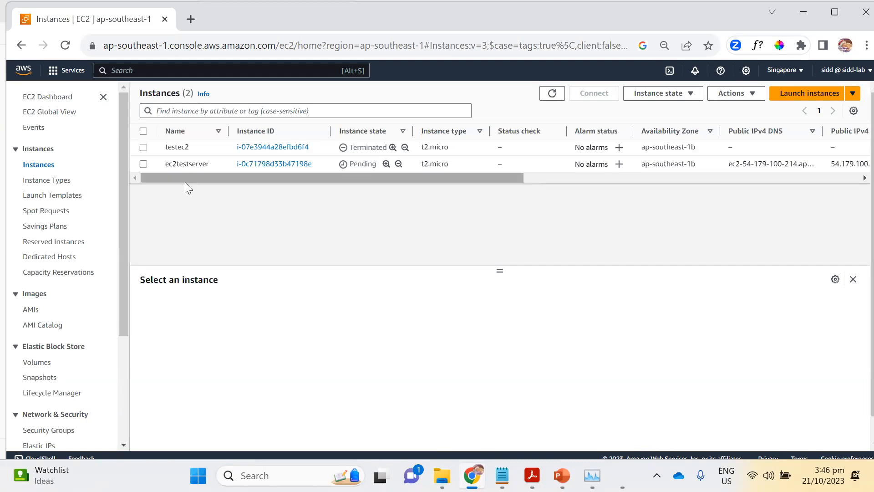
left_click(142, 166)
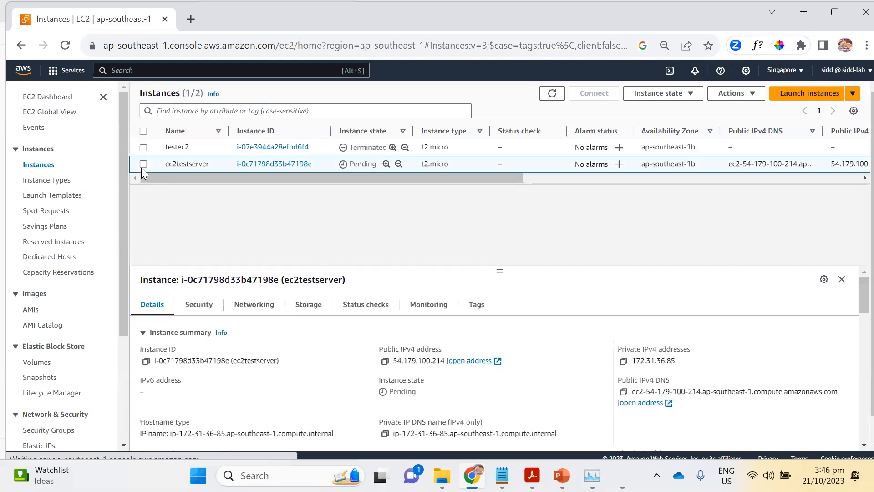
mouse_move(248, 178)
left_mouse_down()
mouse_move(305, 180)
mouse_move(252, 186)
left_mouse_up()
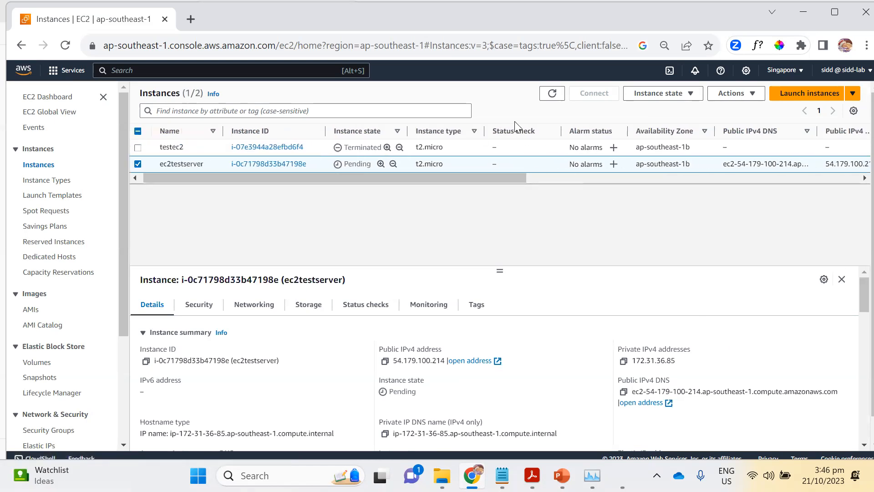
left_click(551, 95)
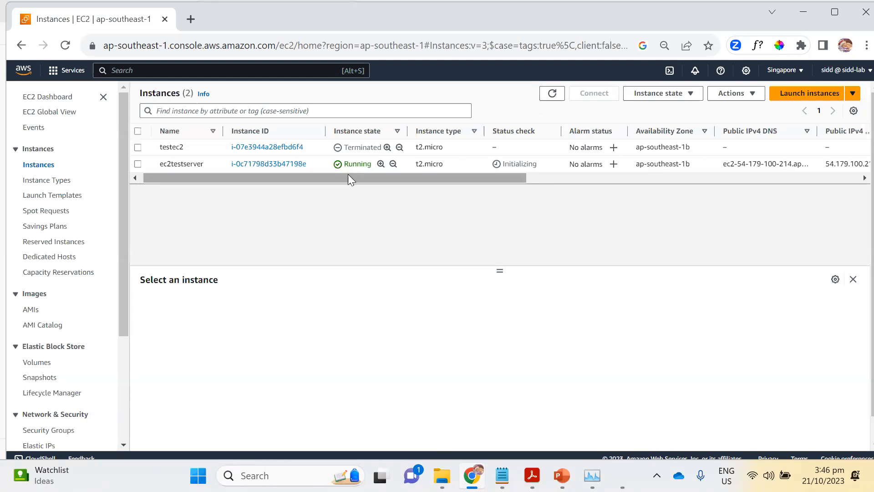
mouse_move(263, 177)
left_mouse_down()
mouse_move(311, 179)
mouse_move(244, 184)
mouse_move(260, 177)
left_mouse_up()
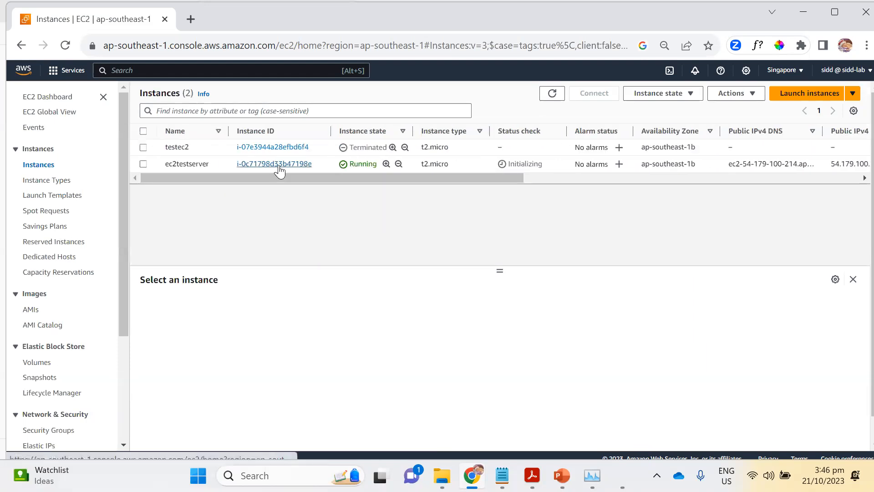
Open ec2testserver's security details and examine the WebAccess security group's inbound rules, including types, port ranges and sources.
left_click(276, 165)
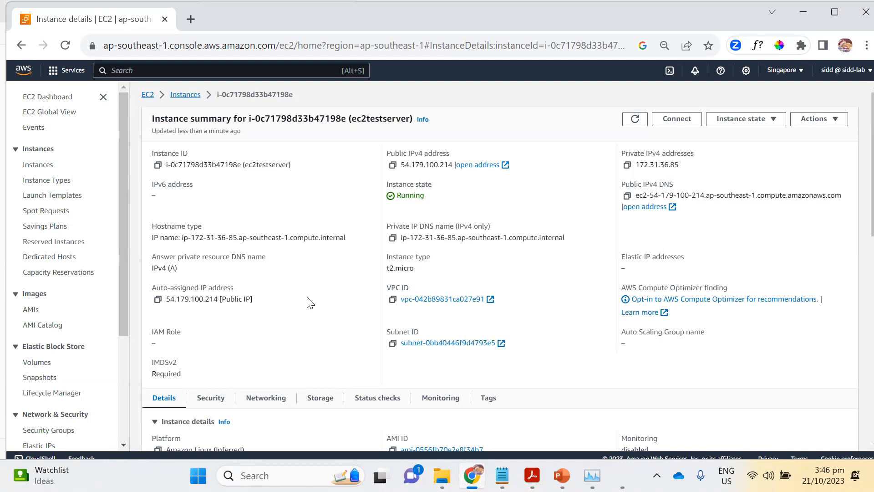
scroll(310, 303, "down", 5)
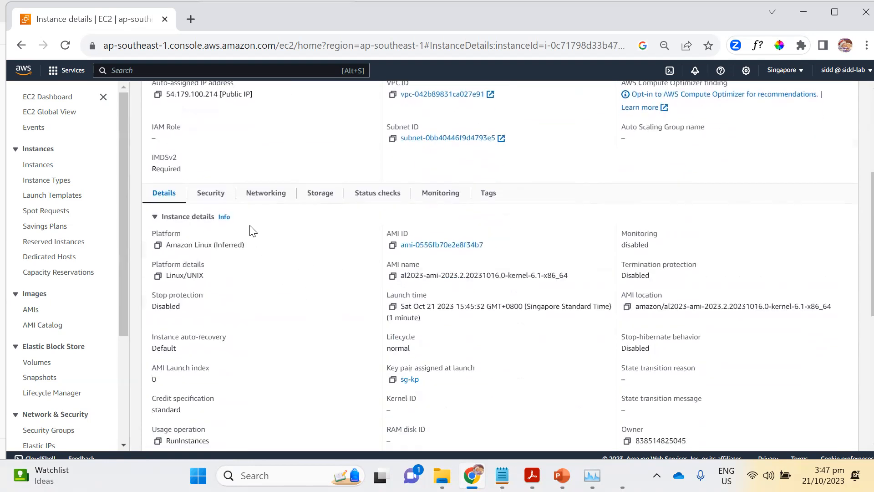
left_click(217, 194)
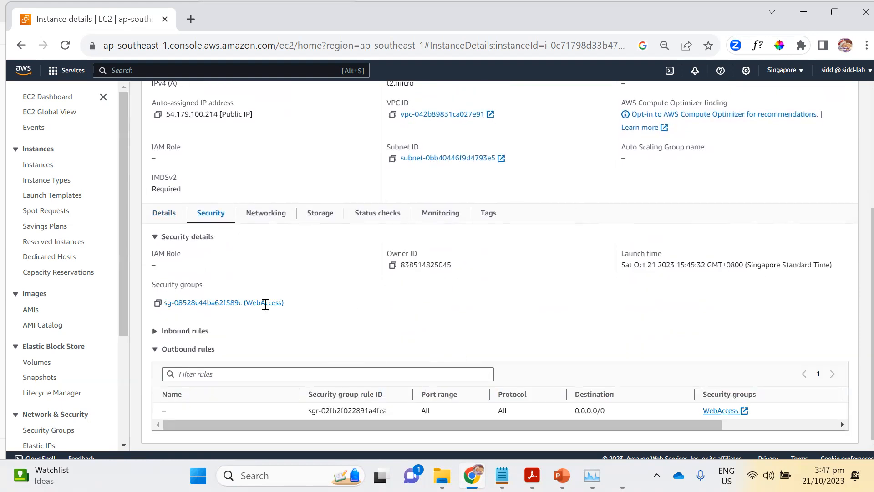
left_click(223, 303)
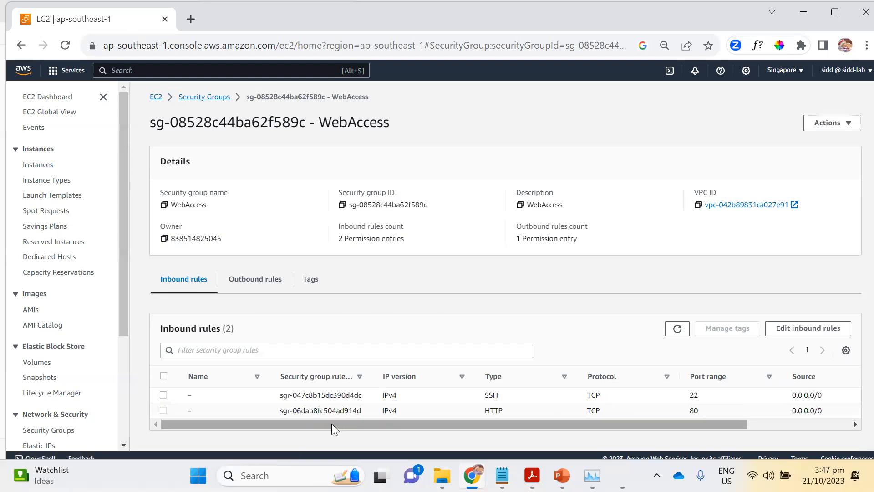
left_click_drag(342, 422, 410, 424)
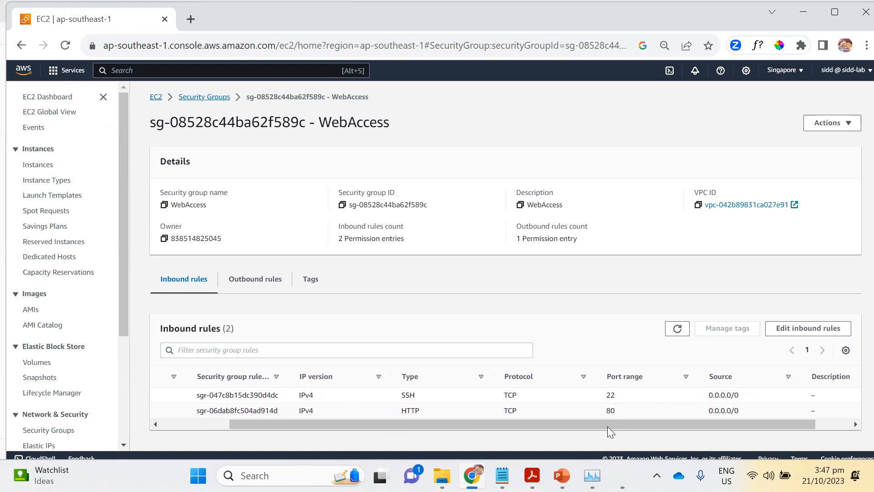
left_click_drag(607, 425, 474, 429)
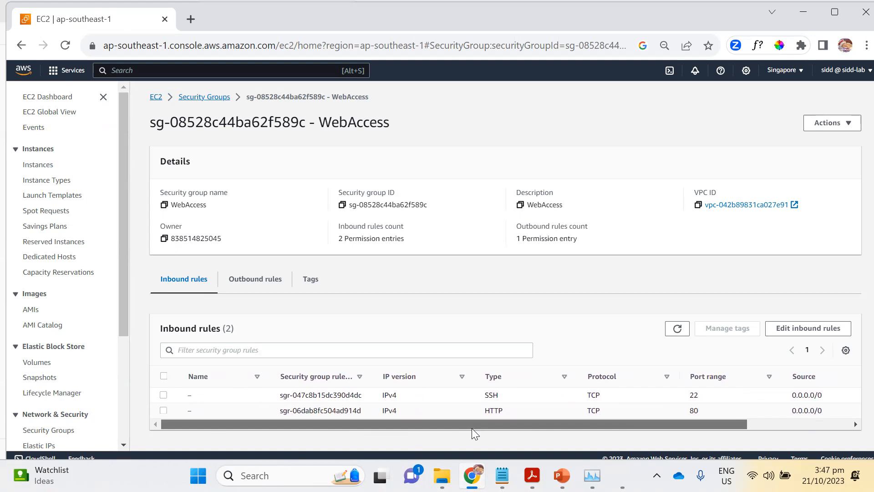
left_click_drag(536, 427, 584, 430)
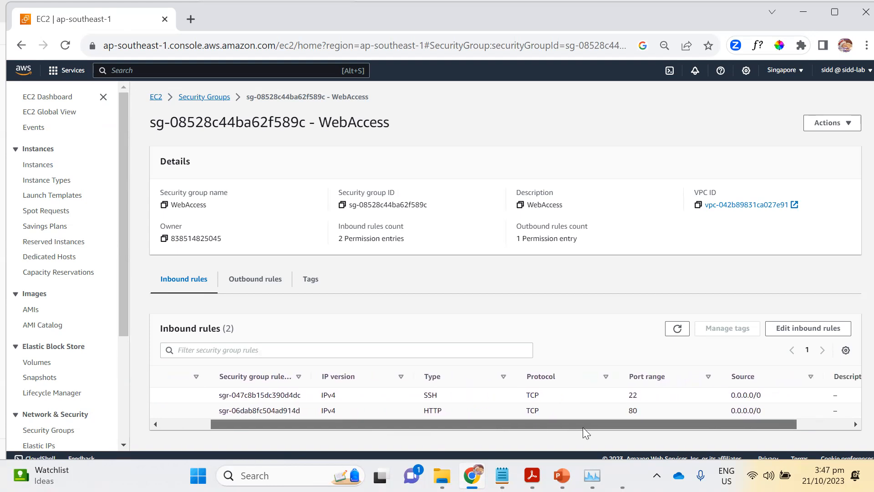
left_click_drag(583, 427, 469, 428)
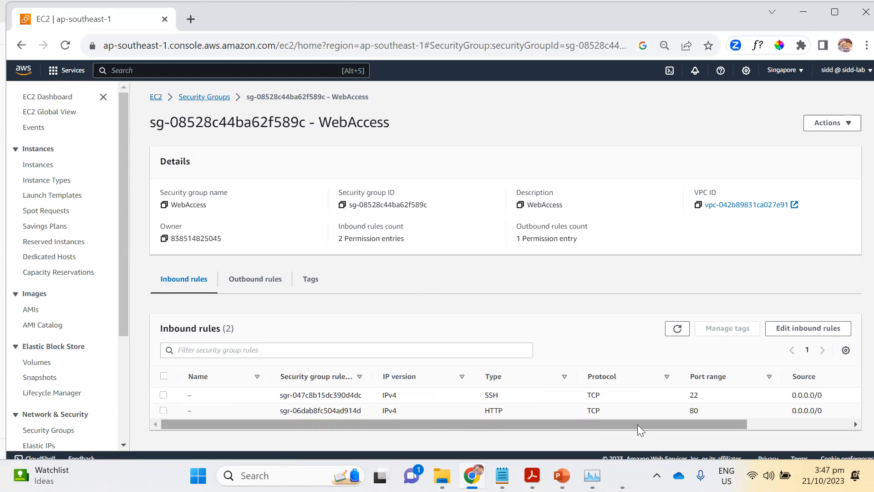
Filter to the running instances, select ec2testserver and open a terminal session on it through EC2 Instance Connect.
left_click(159, 105)
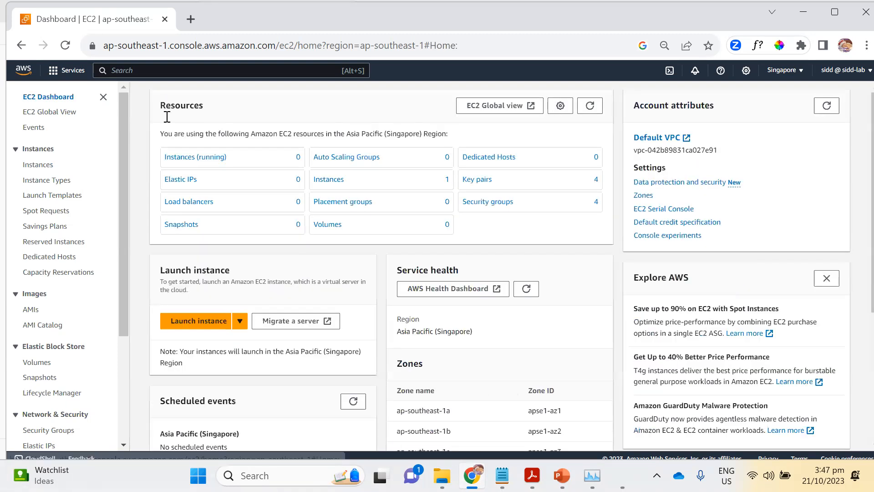
left_click(201, 164)
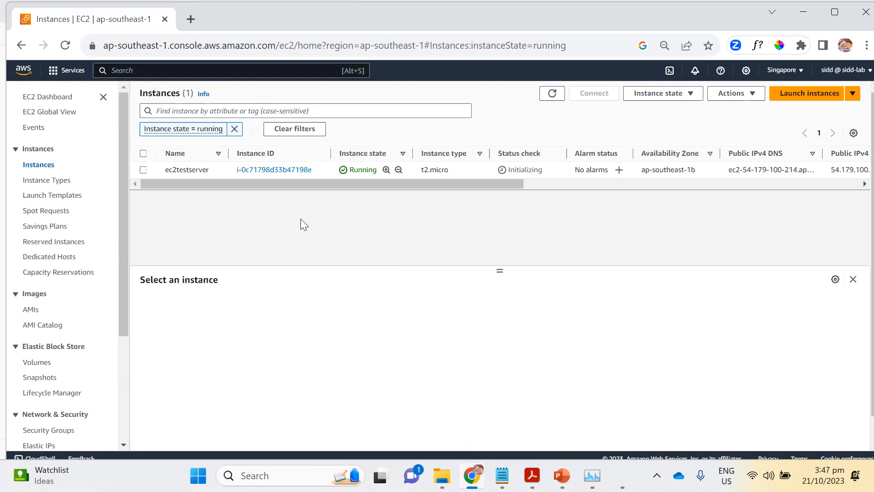
left_click(142, 171)
left_click(595, 95)
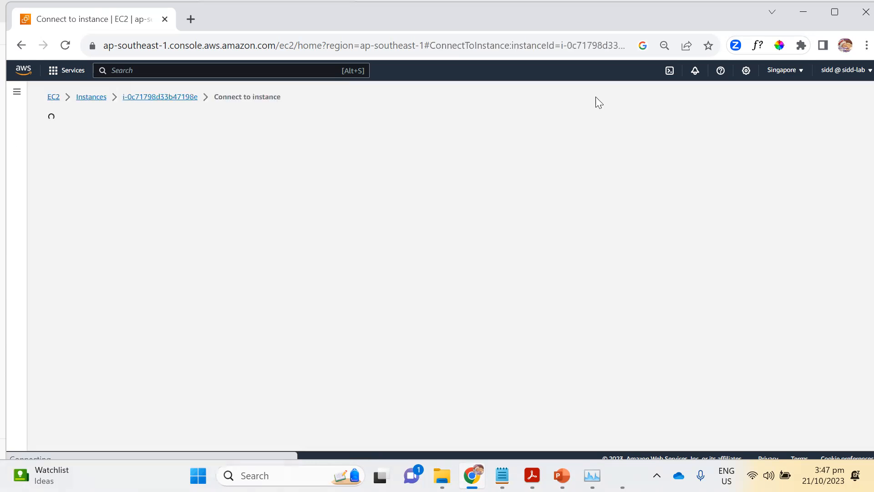
left_click(443, 435)
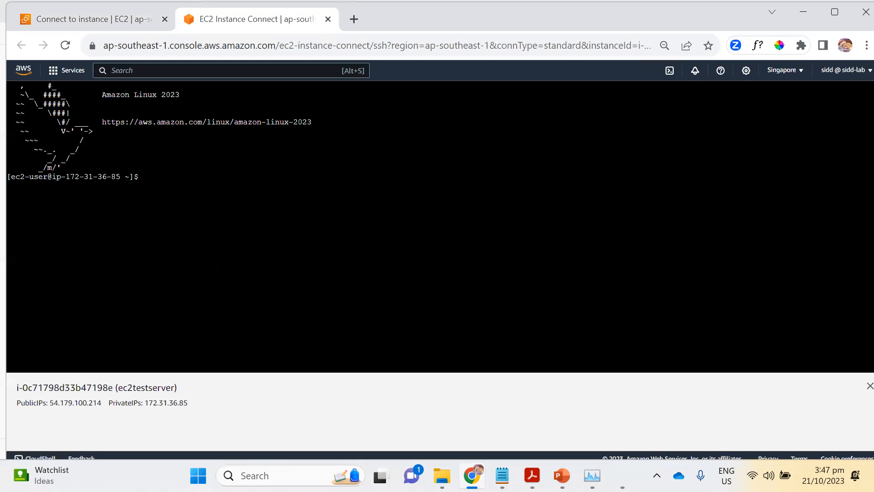
key("Return")
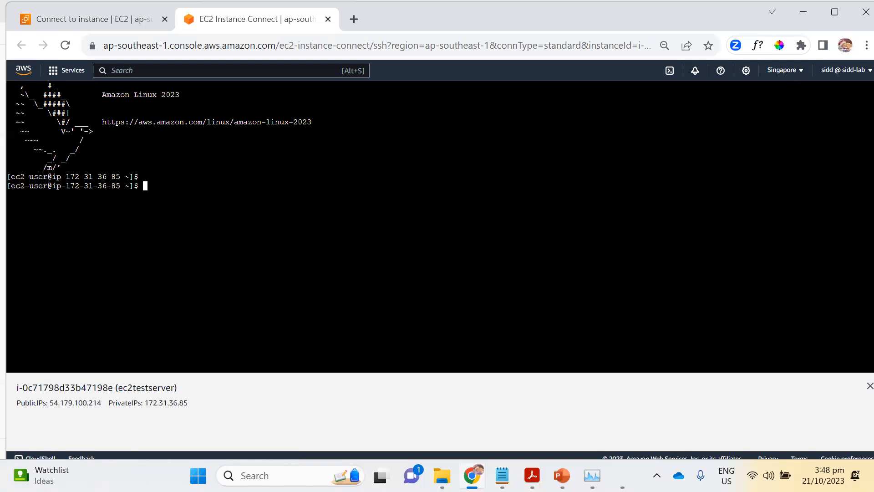
Try to query the httpd service in the instance's terminal with the command "systemcl status httpd".
type("systemcl status httpd")
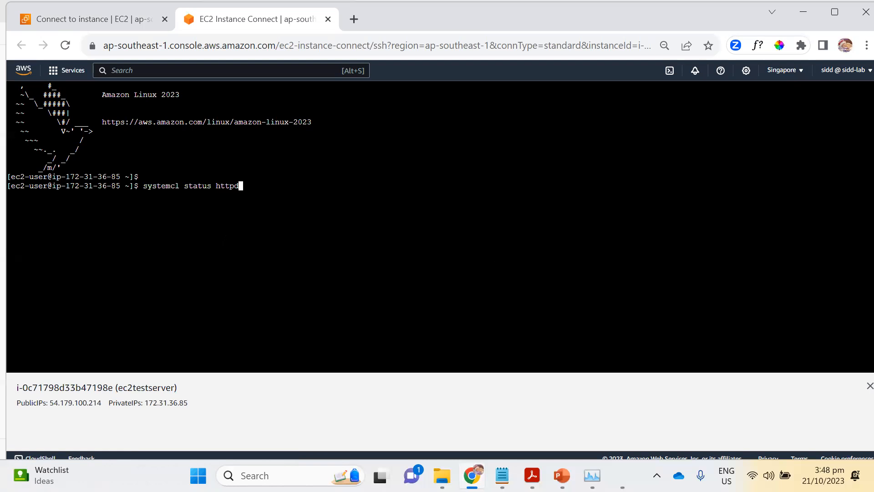
key("Return")
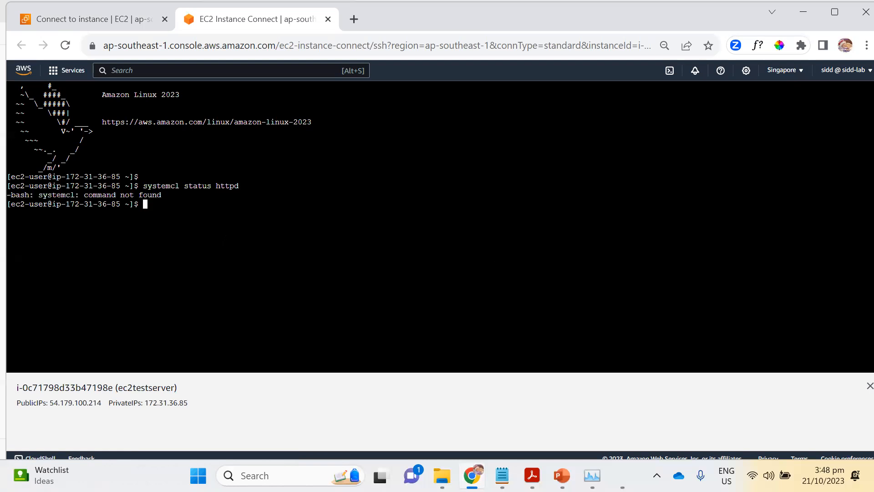
Correct the previous command to "systemctl status httpd", run it and highlight the listening port in the log output.
key("Up")
key("Down")
key("Up")
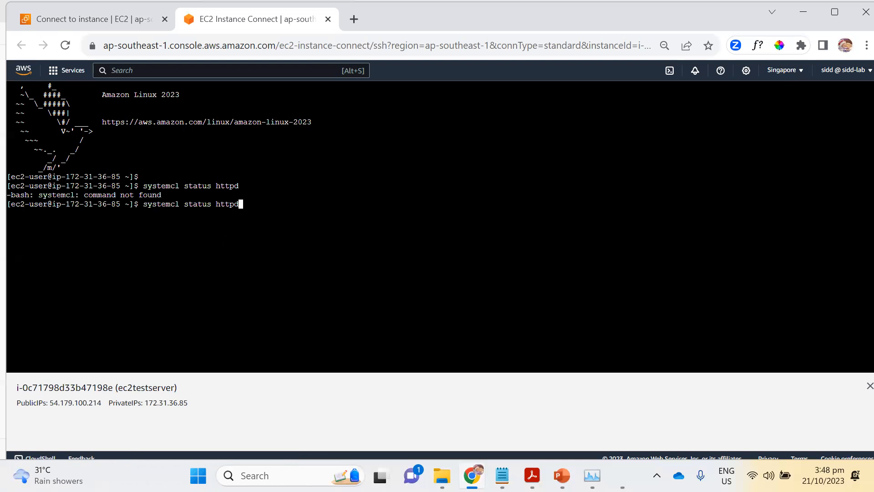
key("Left")
key("Left")
key("Left")
key("Left")
key("Left")
key("Left")
key("Left")
key("Left")
key("Left")
key("Left")
key("Left")
key("Left")
key("Left")
key("Left")
type("t")
key("Return")
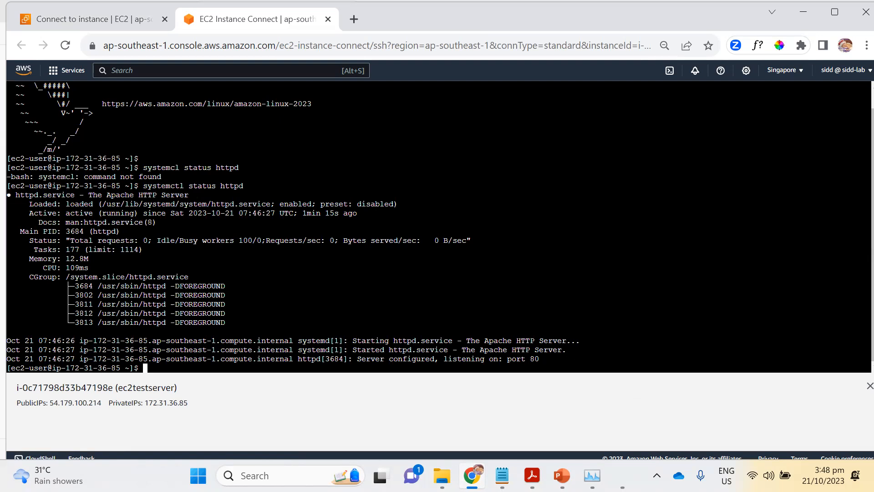
left_click_drag(553, 359, 440, 358)
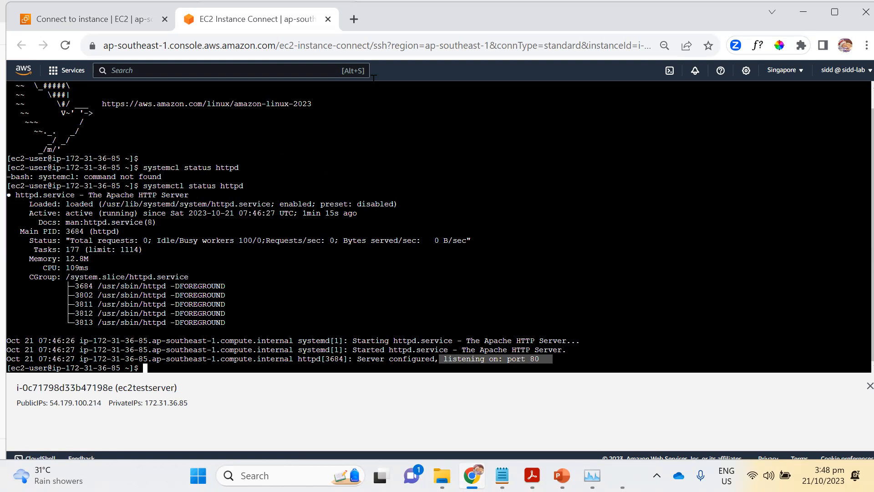
Open a blank browser tab and copy ec2testserver's public IPv4 address from its instance summary.
left_click(354, 20)
left_click(264, 19)
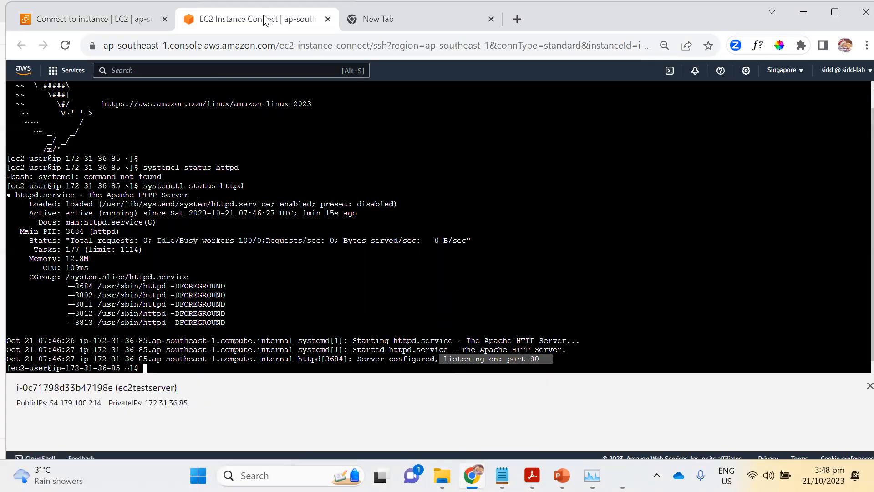
left_click(123, 19)
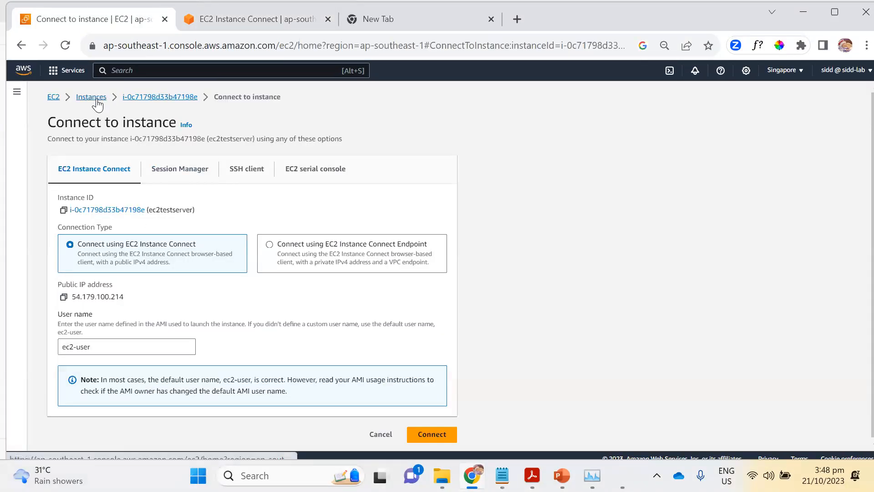
left_click(93, 97)
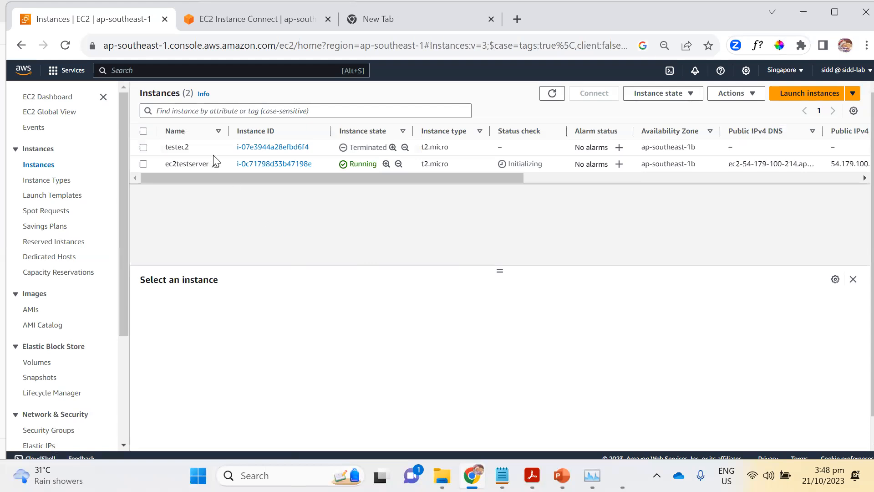
left_click(274, 164)
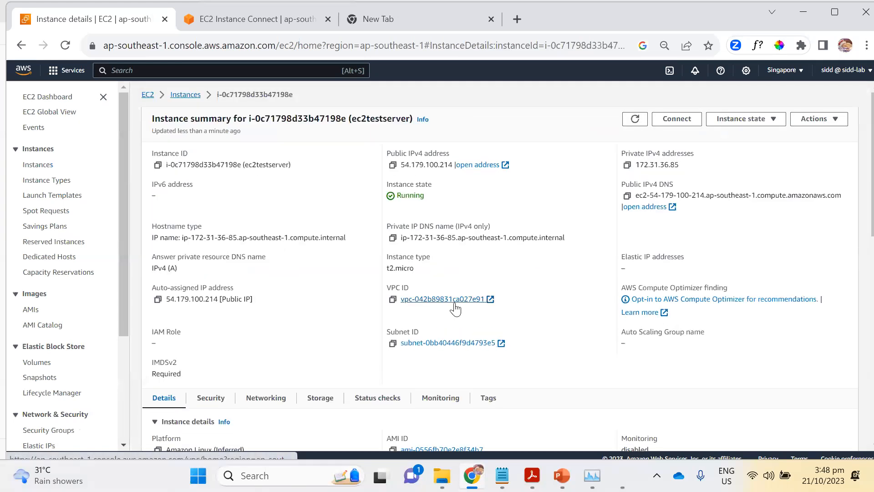
left_click(392, 165)
Load the copied address 54.179.100.214 in the blank browser tab to test the web server.
left_click(387, 20)
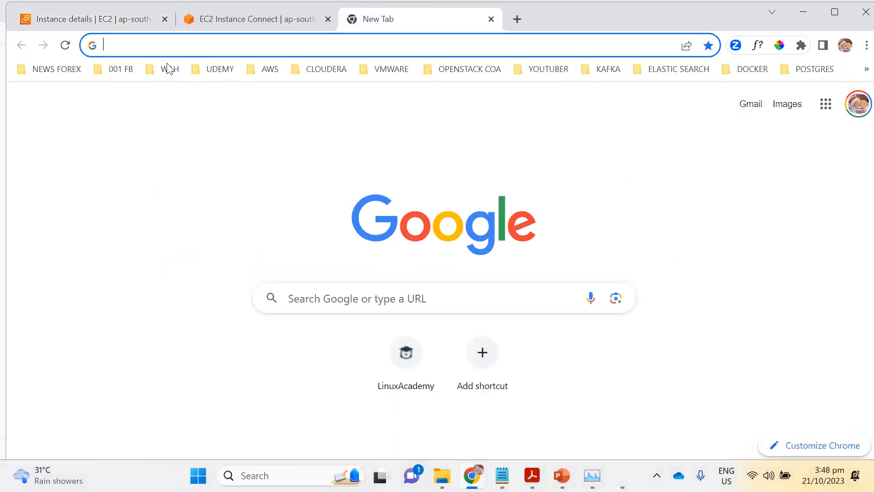
left_click(167, 46)
key("ctrl+v")
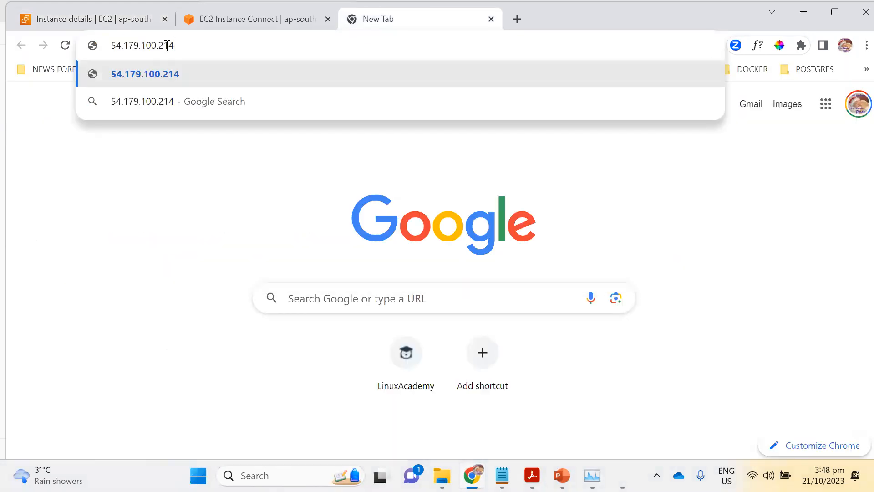
key("Return")
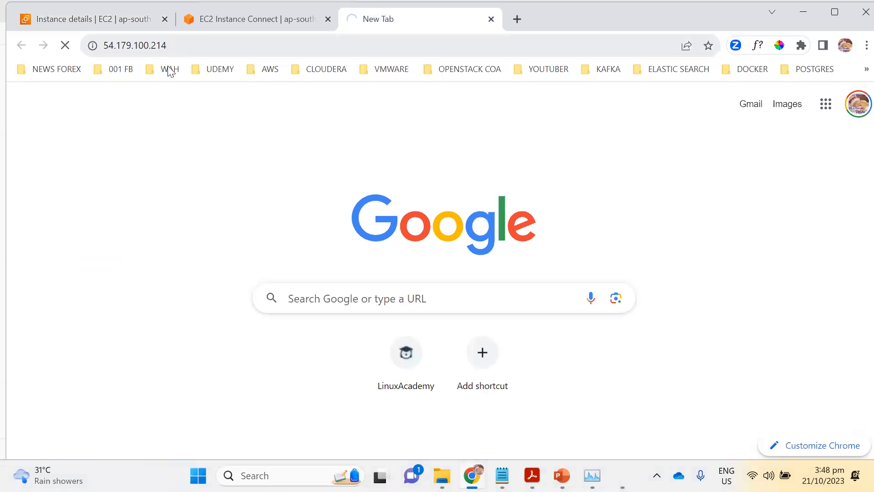